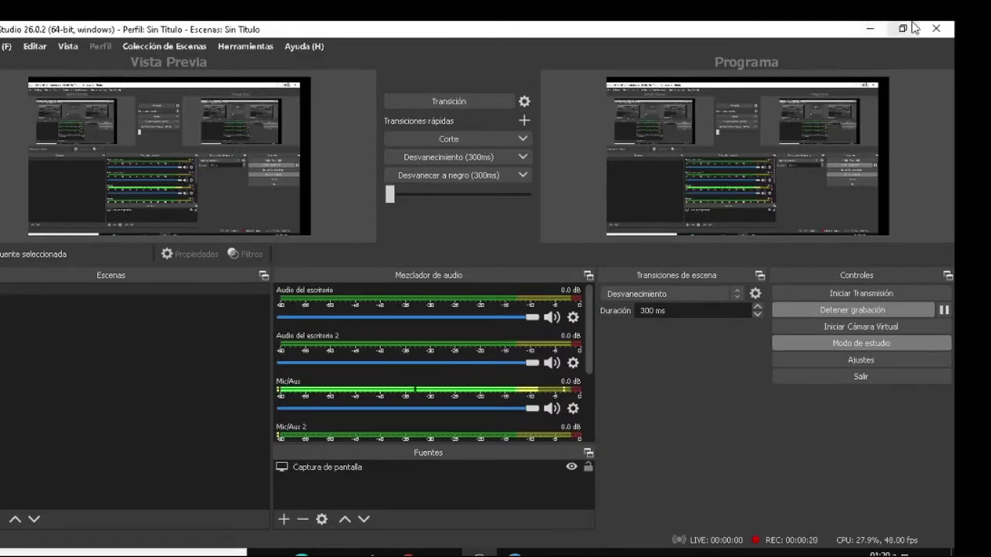
{"action": "left_click", "coordinate": [871, 29]}
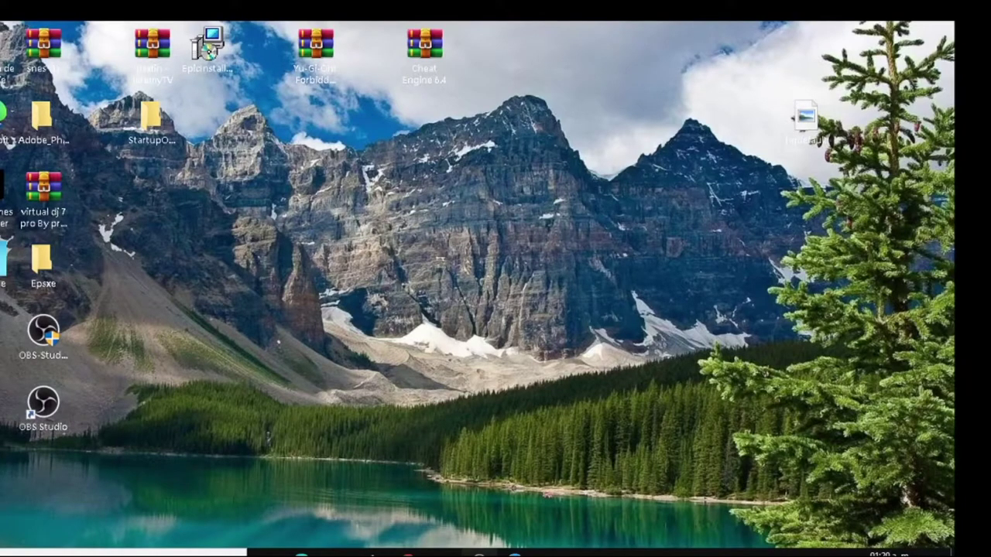
{"action": "left_click", "coordinate": [479, 552]}
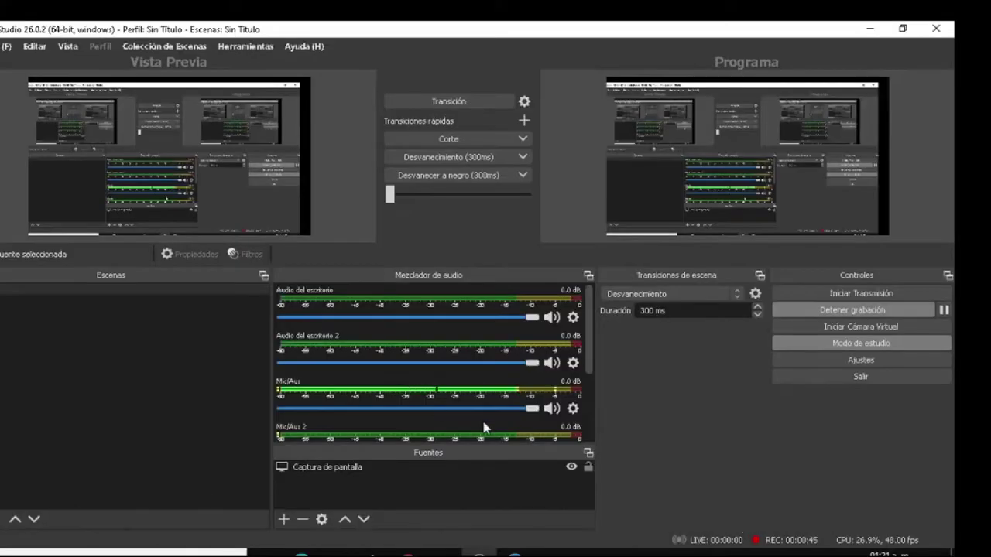
- Open the audio filters of the Mic/Aux source and examine which filter types can be added
{"action": "left_click", "coordinate": [573, 408]}
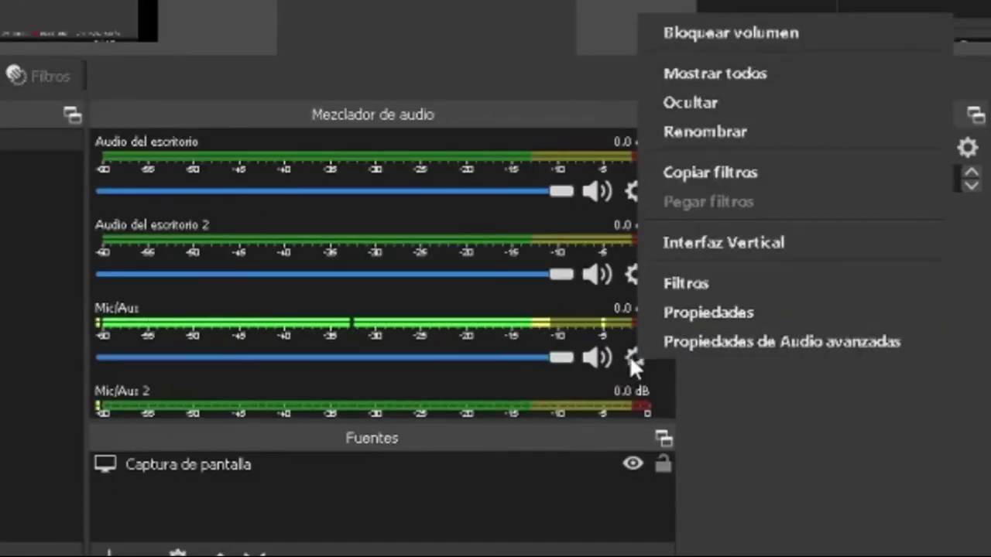
{"action": "left_click", "coordinate": [672, 282]}
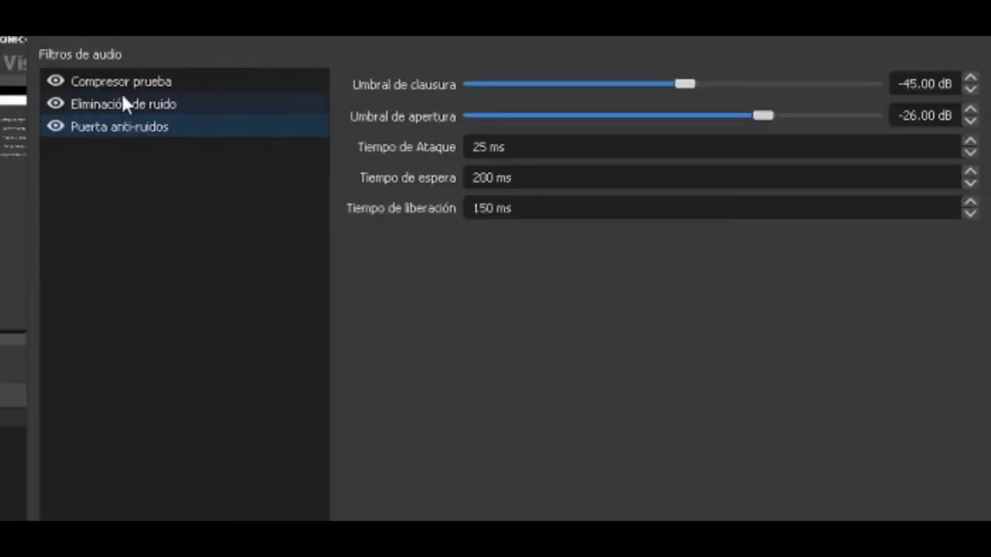
{"action": "right_click", "coordinate": [139, 184]}
{"action": "mouse_move", "coordinate": [173, 198]}
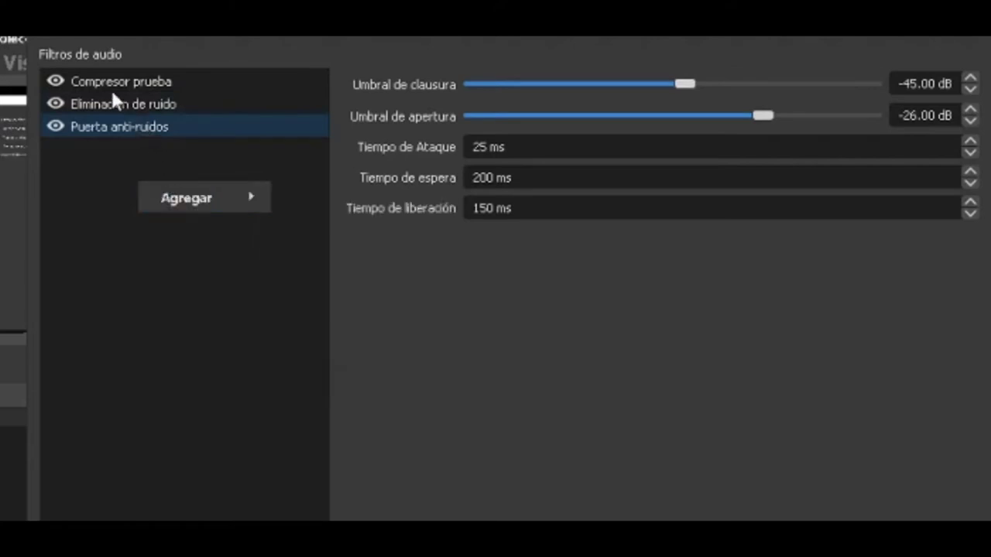
{"action": "mouse_move", "coordinate": [237, 194]}
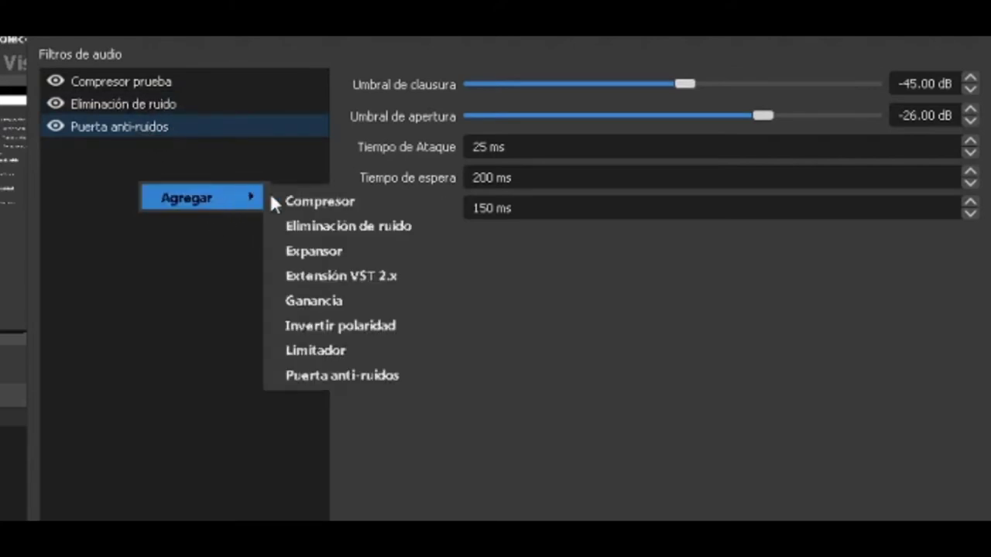
{"action": "left_click", "coordinate": [695, 124]}
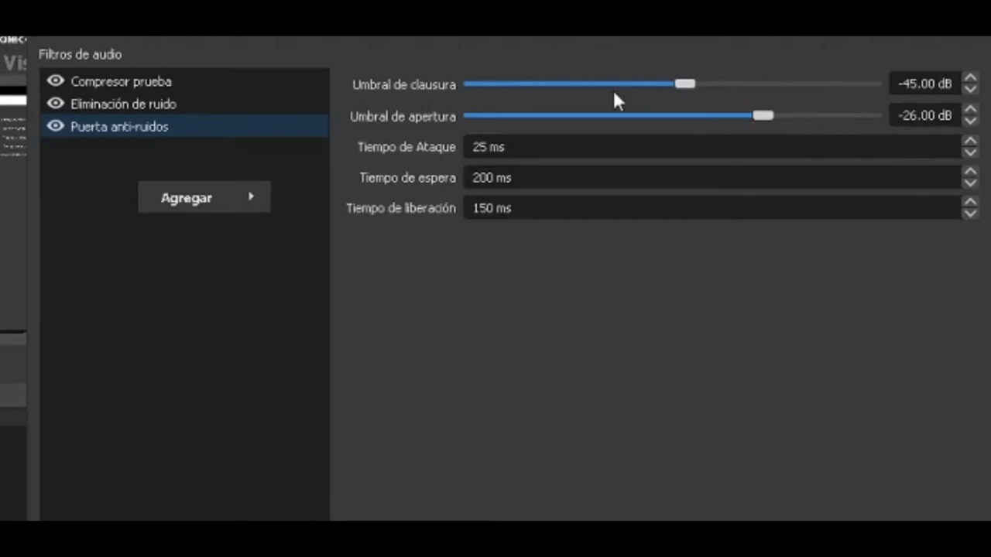
{"action": "right_click", "coordinate": [183, 198]}
{"action": "mouse_move", "coordinate": [230, 215]}
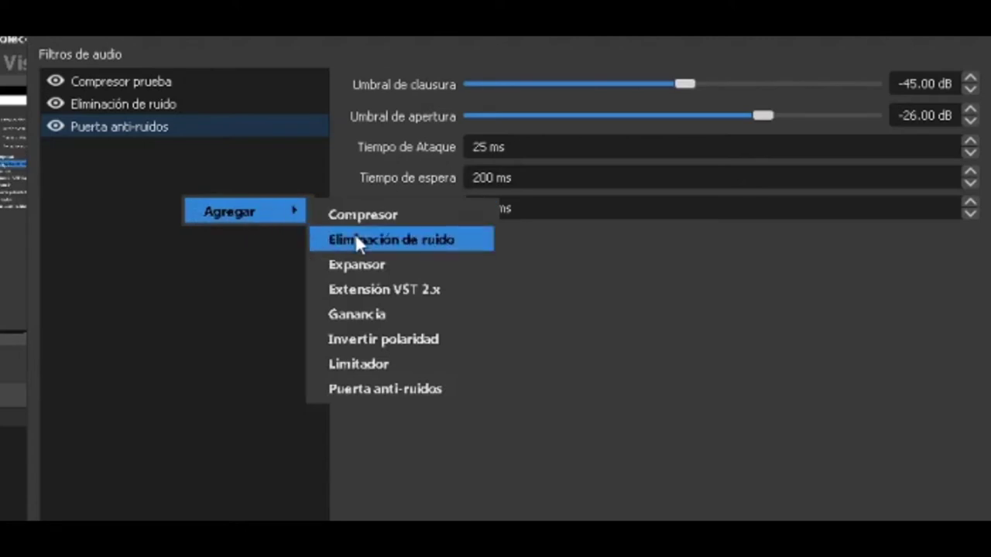
{"action": "left_click", "coordinate": [569, 299]}
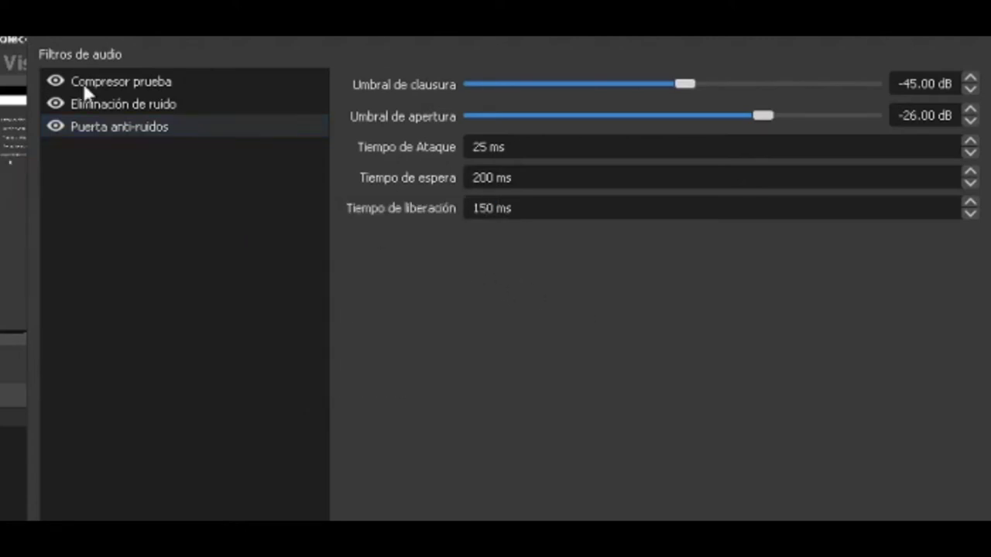
- Review the Mic/Aux source's Eliminación de ruido and Puerta anti-ruidos filter settings, and close the filters
{"action": "left_click", "coordinate": [162, 109]}
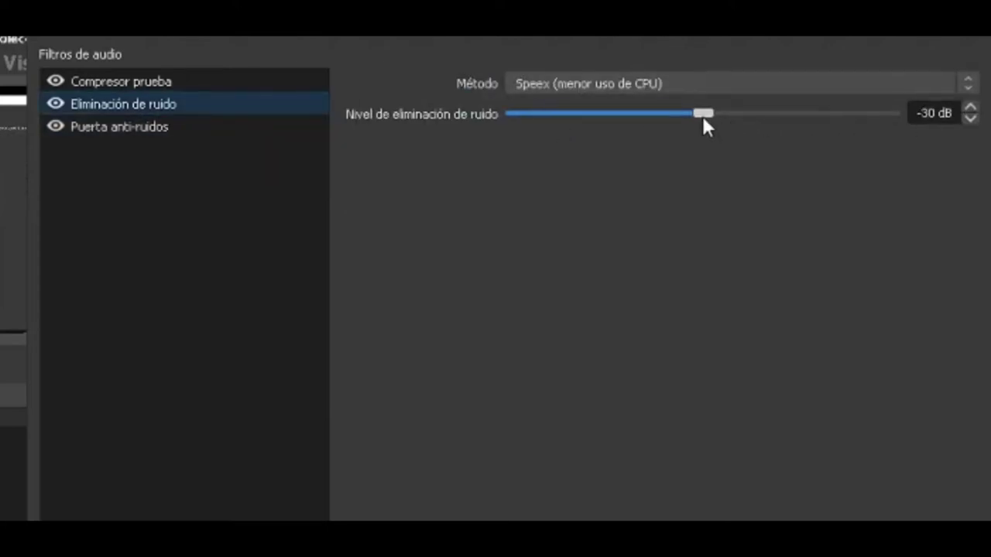
{"action": "left_click", "coordinate": [108, 140]}
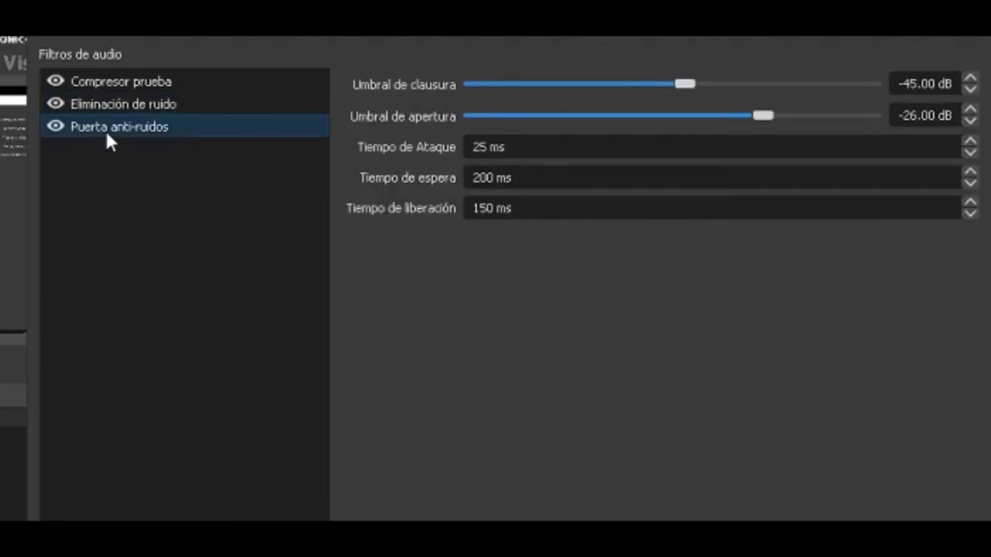
{"action": "right_click", "coordinate": [118, 202]}
{"action": "mouse_move", "coordinate": [206, 227]}
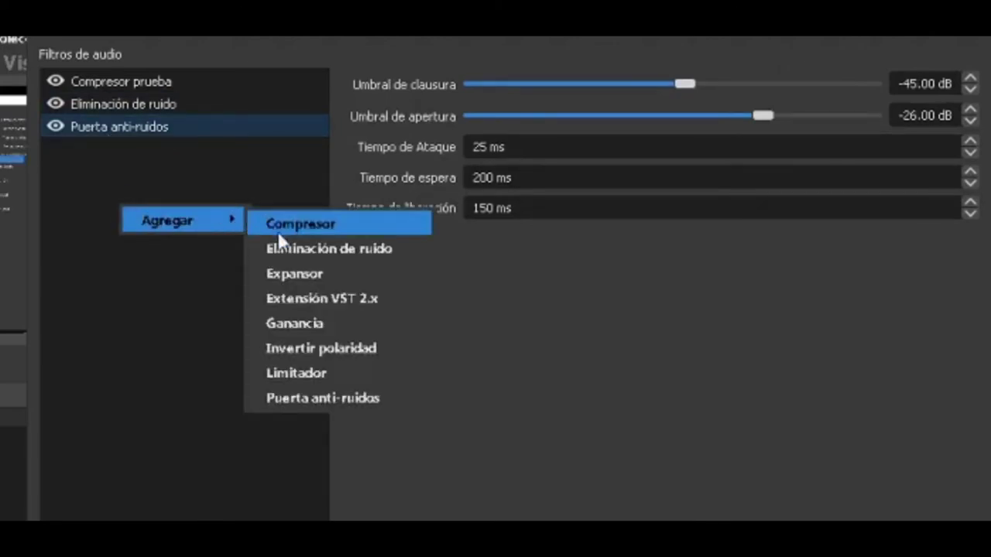
{"action": "left_click", "coordinate": [607, 350]}
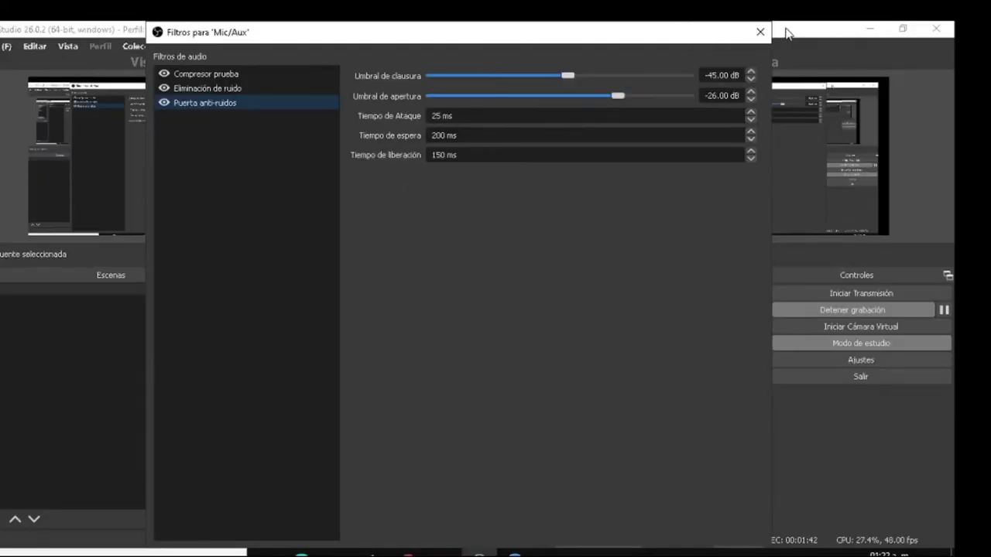
{"action": "left_click", "coordinate": [760, 32]}
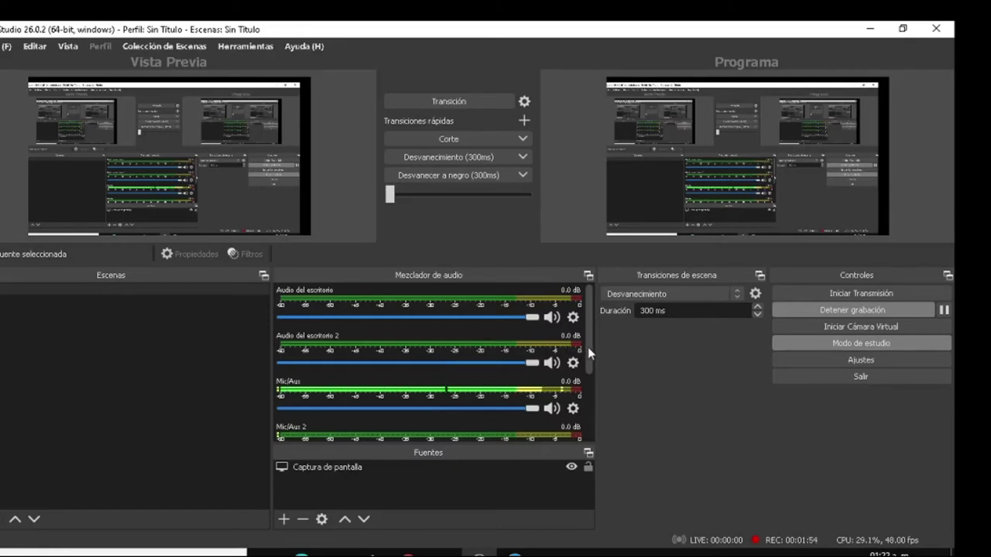
- Switch to the Vídeos folder in File Explorer, look through the saved recordings, and minimize the folder window
{"action": "left_click_drag", "start_coordinate": [587, 346], "coordinate": [601, 313]}
{"action": "left_click", "coordinate": [337, 553]}
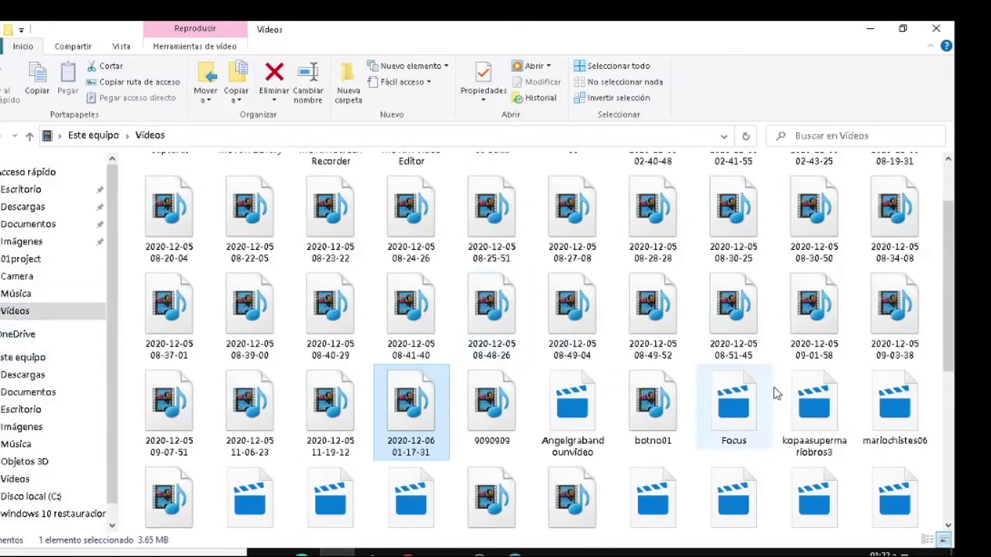
{"action": "left_click_drag", "start_coordinate": [951, 322], "coordinate": [951, 329]}
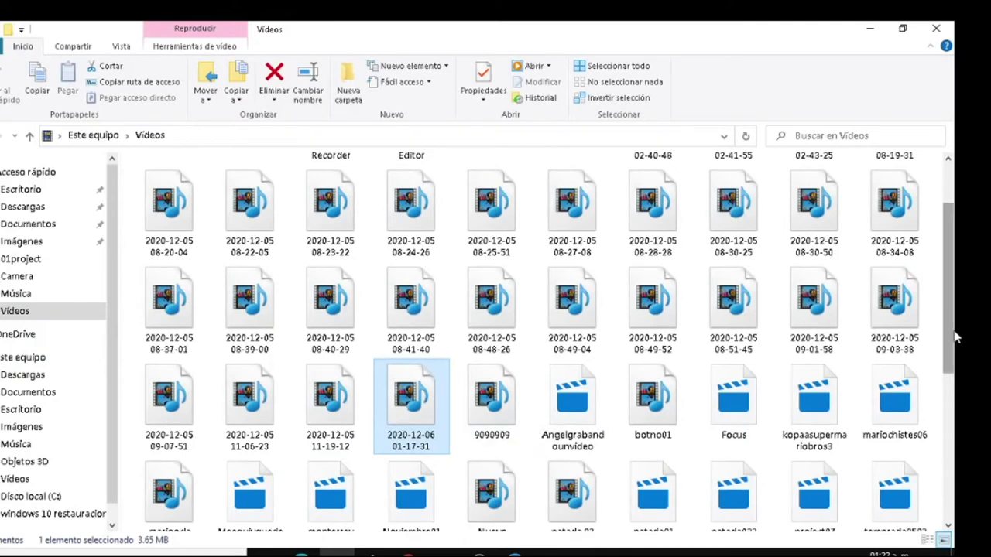
{"action": "scroll", "coordinate": [956, 337], "scroll_direction": "up", "scroll_amount": 1}
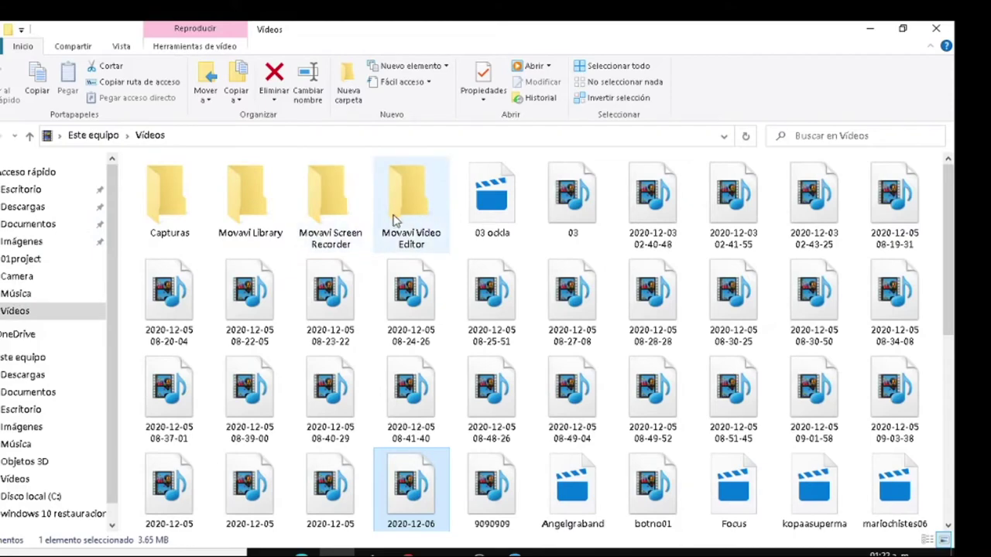
{"action": "left_click", "coordinate": [866, 28]}
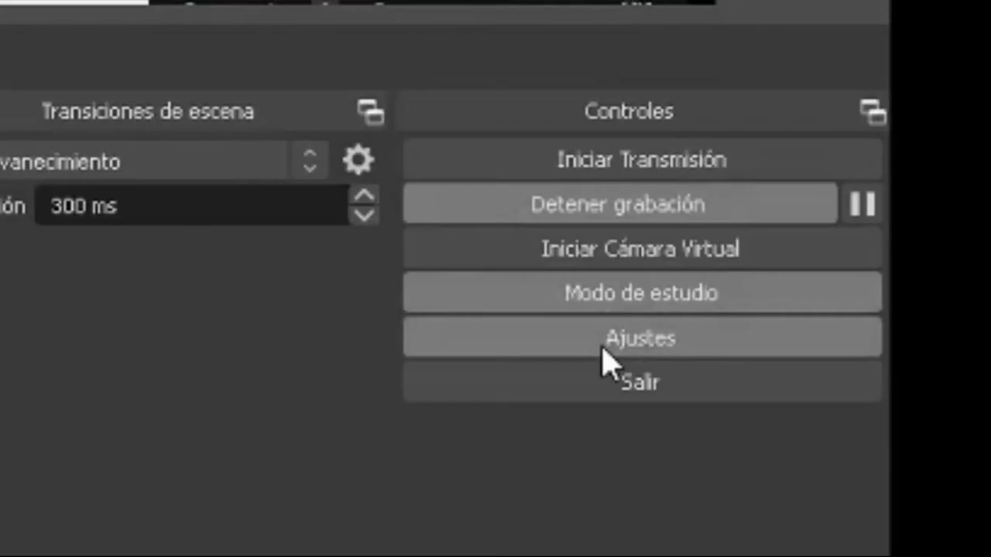
- Open the OBS settings and examine all the General options down to Vista Múltiple
{"action": "left_click", "coordinate": [602, 347]}
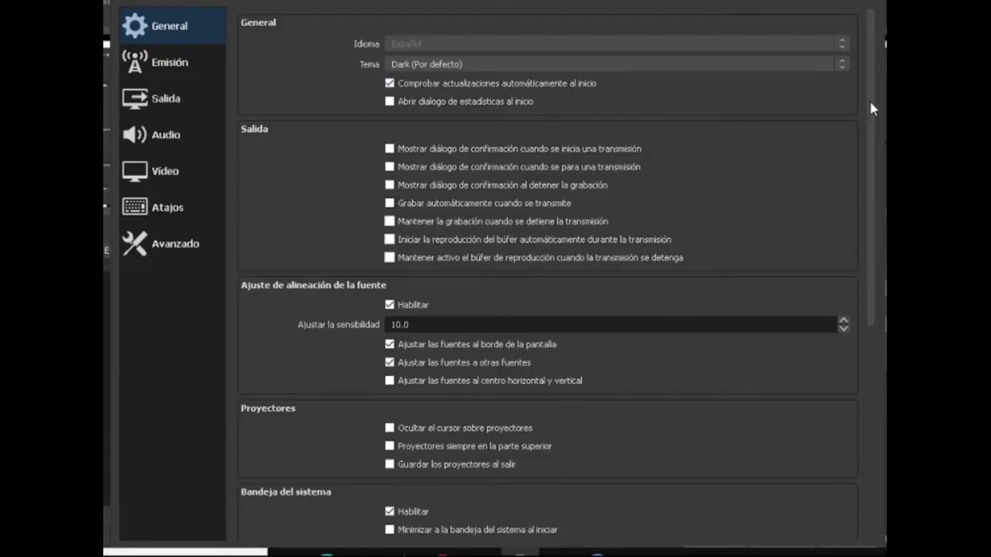
{"action": "left_click_drag", "start_coordinate": [966, 222], "coordinate": [968, 294]}
{"action": "scroll", "coordinate": [871, 157], "scroll_direction": "down", "scroll_amount": 3}
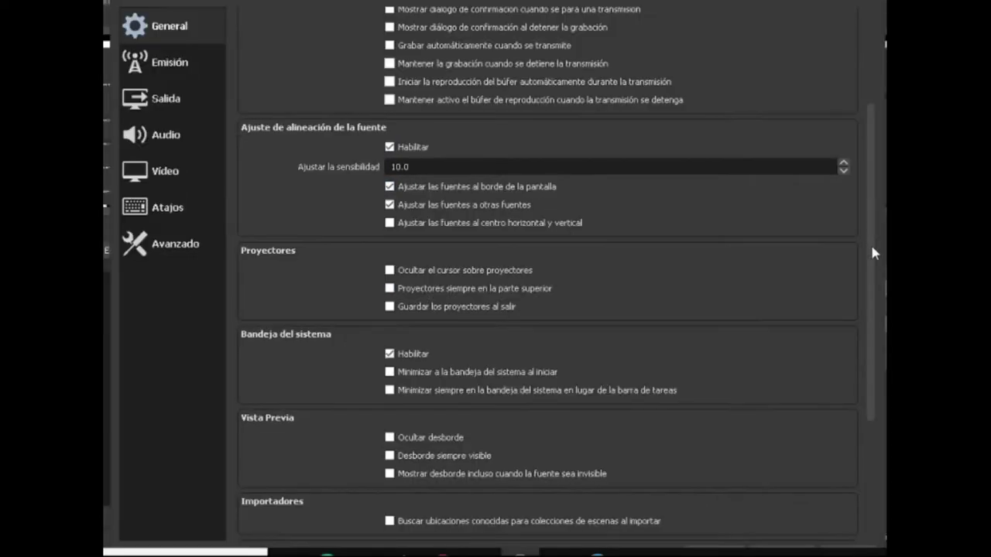
{"action": "scroll", "coordinate": [976, 310], "scroll_direction": "down", "scroll_amount": 5}
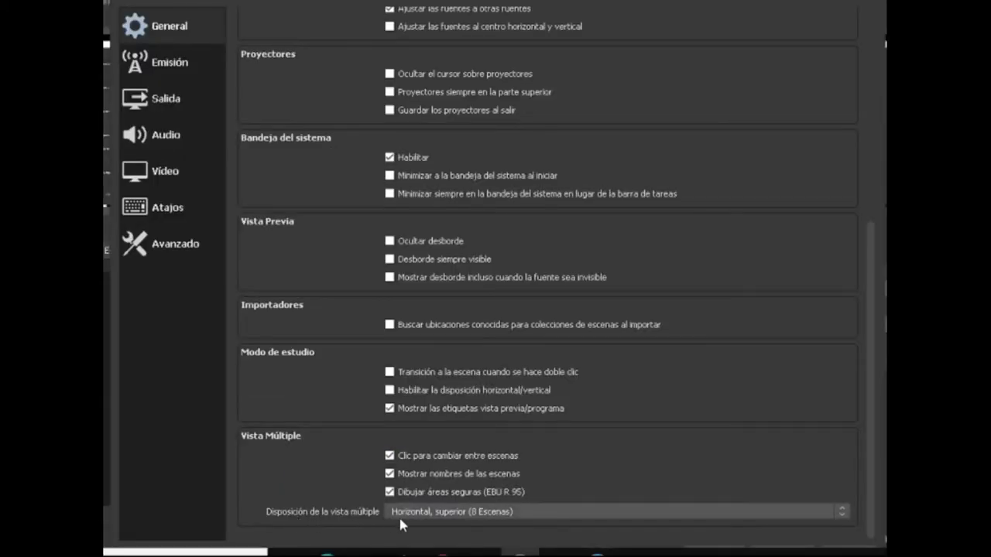
- Check the streaming service settings under Emisión and the bitrate and recording settings under Salida
{"action": "left_click", "coordinate": [170, 70]}
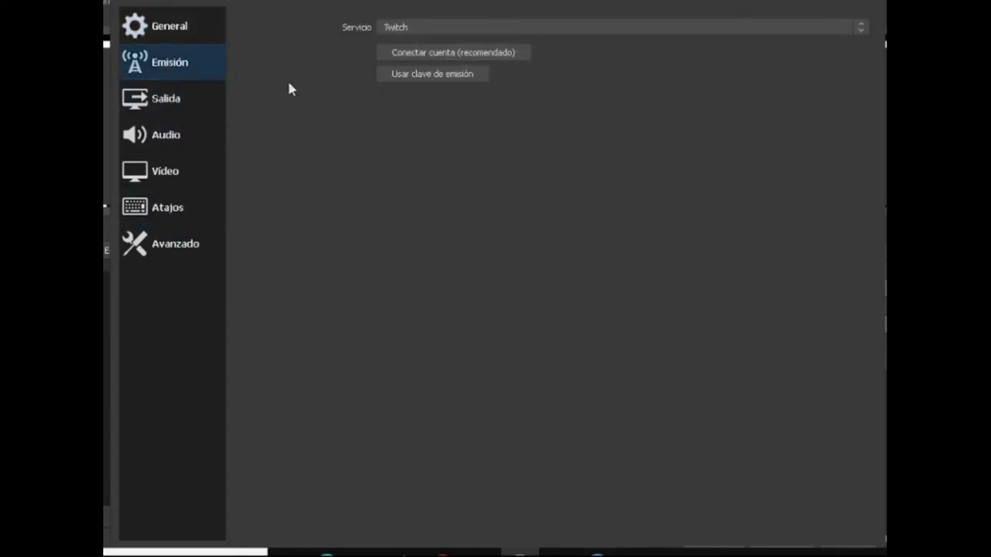
{"action": "left_click", "coordinate": [179, 99]}
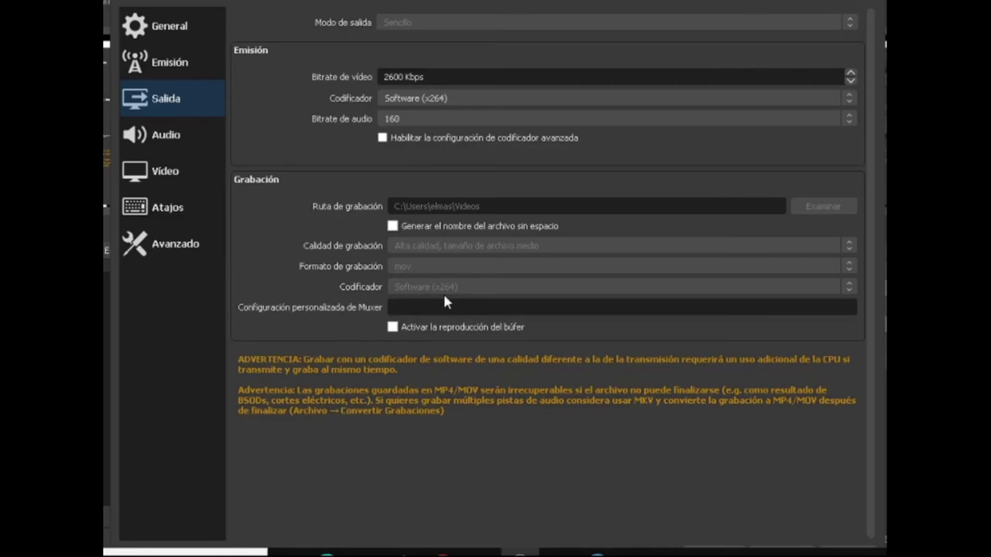
- In the Audio settings, choose Altavoces (Yeti Nano) as the Audio del escritorio device
{"action": "left_click", "coordinate": [167, 139]}
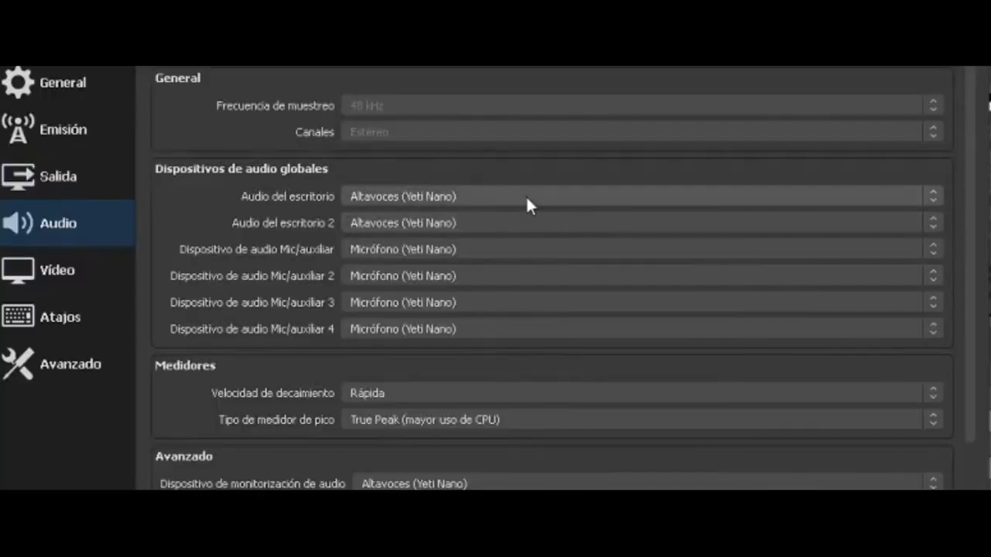
{"action": "left_click", "coordinate": [528, 118]}
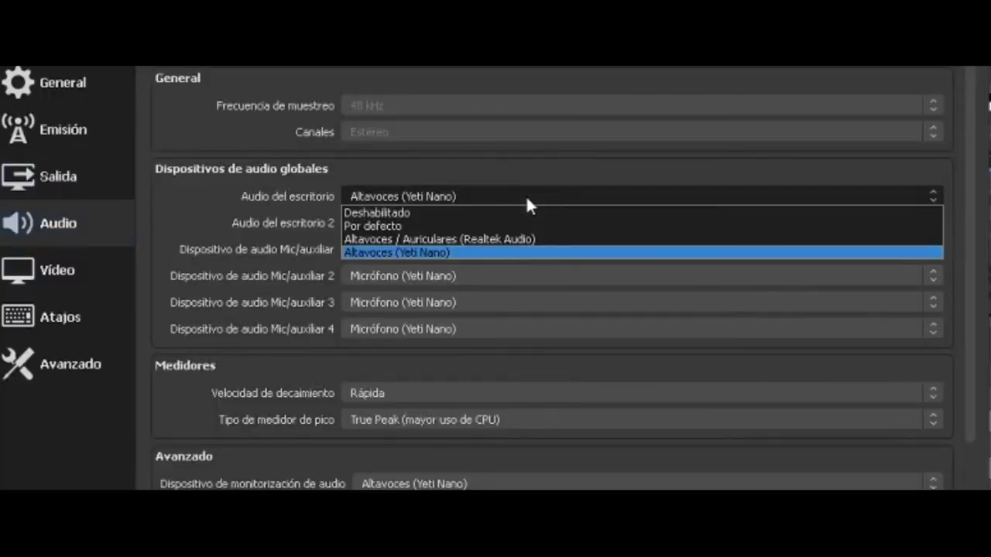
{"action": "left_click", "coordinate": [489, 252]}
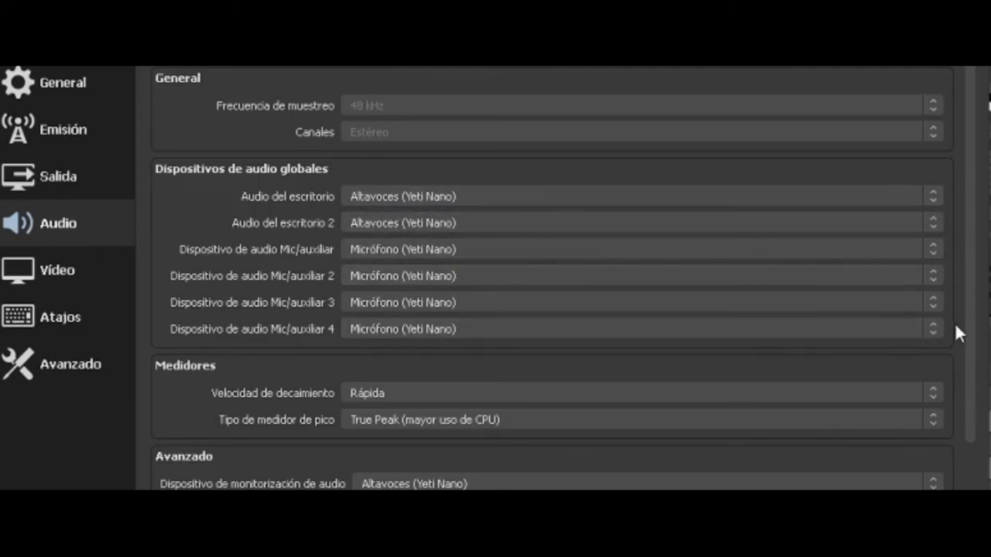
- Set the audio meters' Velocidad de decaimiento to Rápida and review the remaining Audio settings, including the Atajos section
{"action": "left_click_drag", "start_coordinate": [967, 316], "coordinate": [967, 370]}
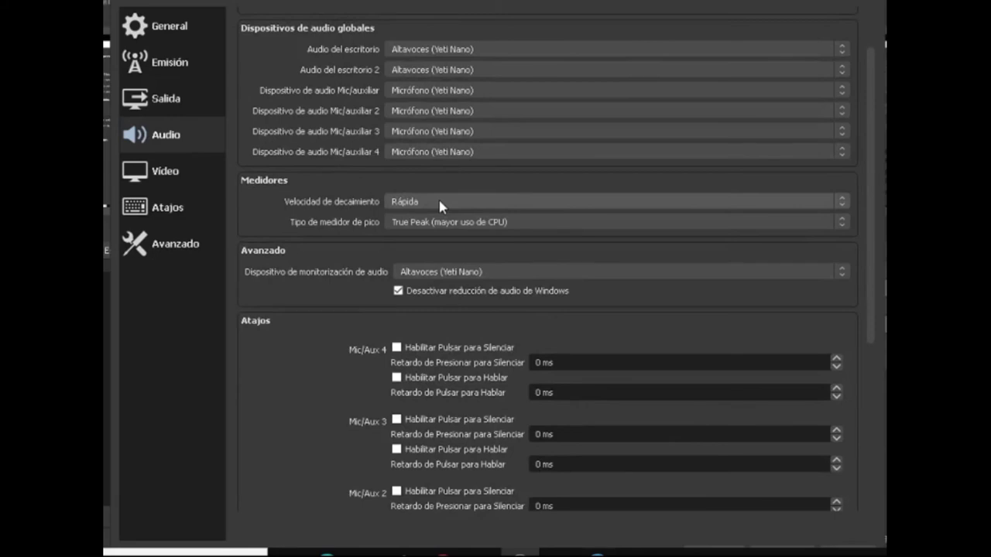
{"action": "left_click", "coordinate": [438, 203]}
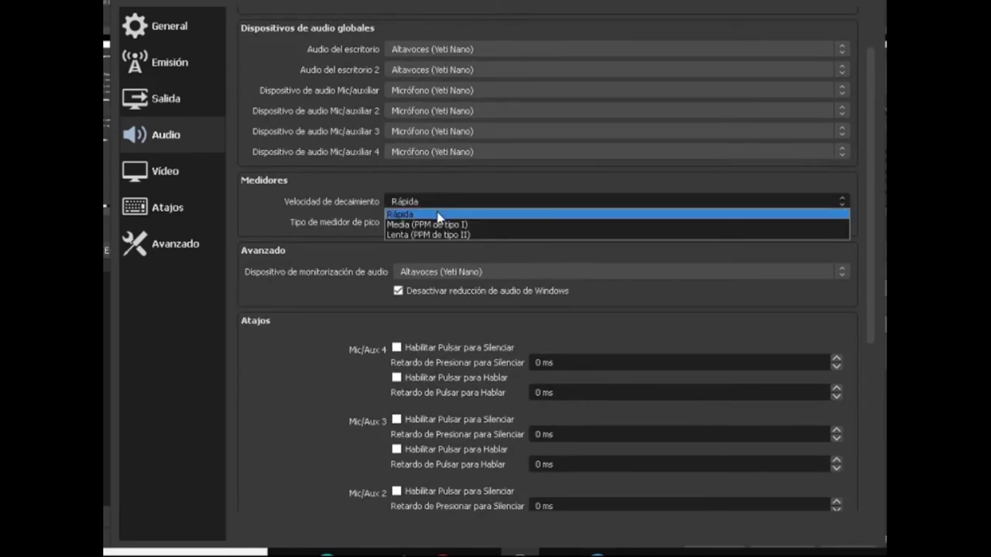
{"action": "left_click", "coordinate": [439, 214]}
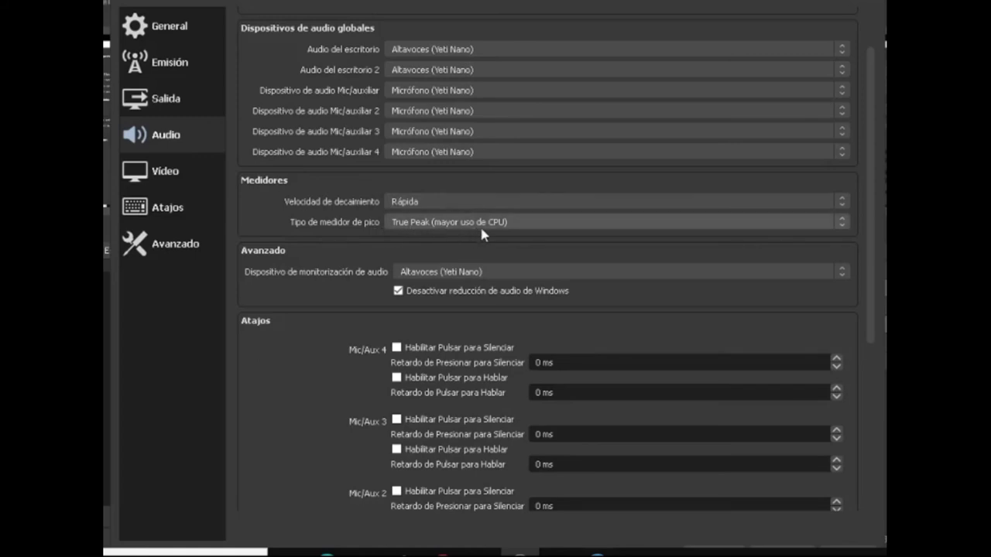
{"action": "left_click_drag", "start_coordinate": [869, 236], "coordinate": [873, 321]}
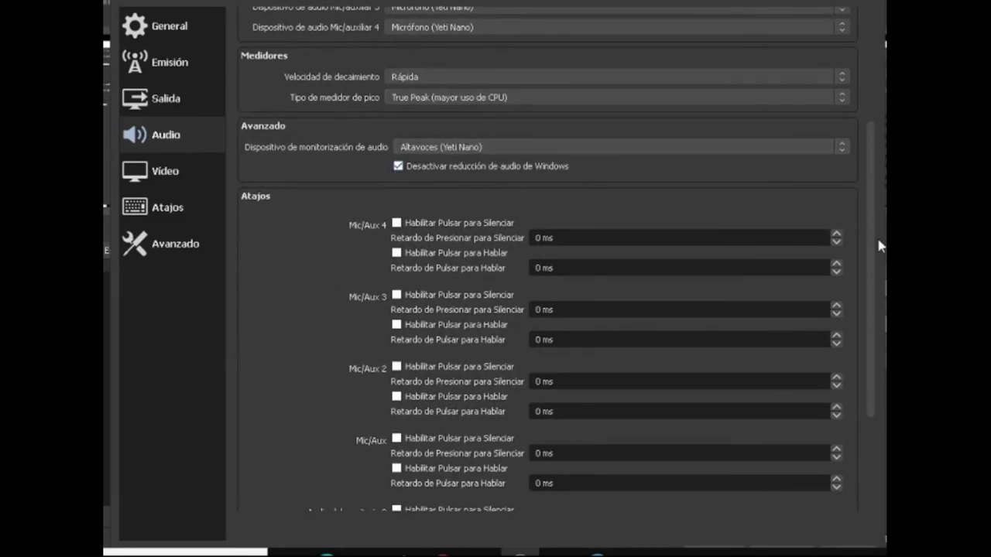
{"action": "left_click_drag", "start_coordinate": [869, 237], "coordinate": [873, 387]}
- Review the Vídeo, Atajos and Avanzado settings, examining the full list of advanced options
{"action": "left_click", "coordinate": [177, 177]}
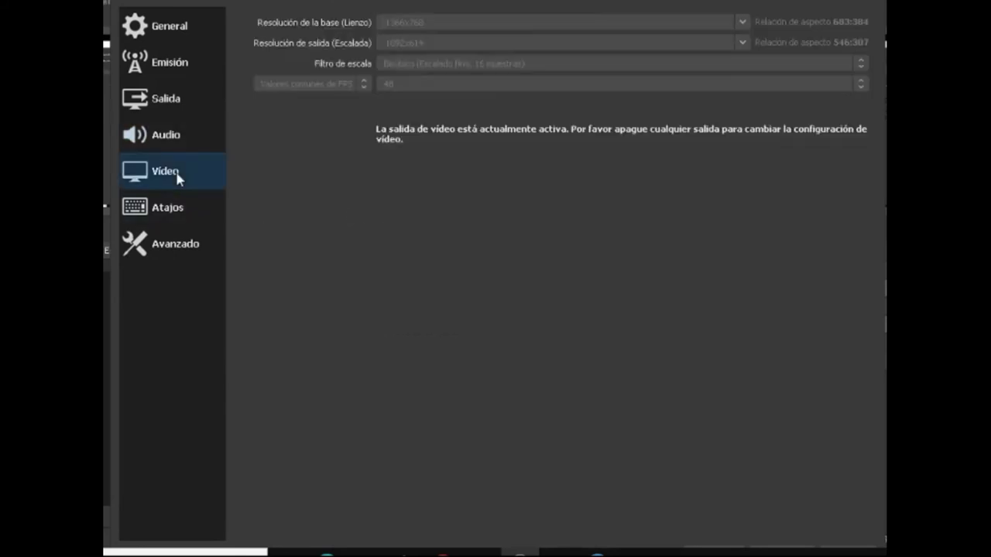
{"action": "left_click", "coordinate": [172, 207]}
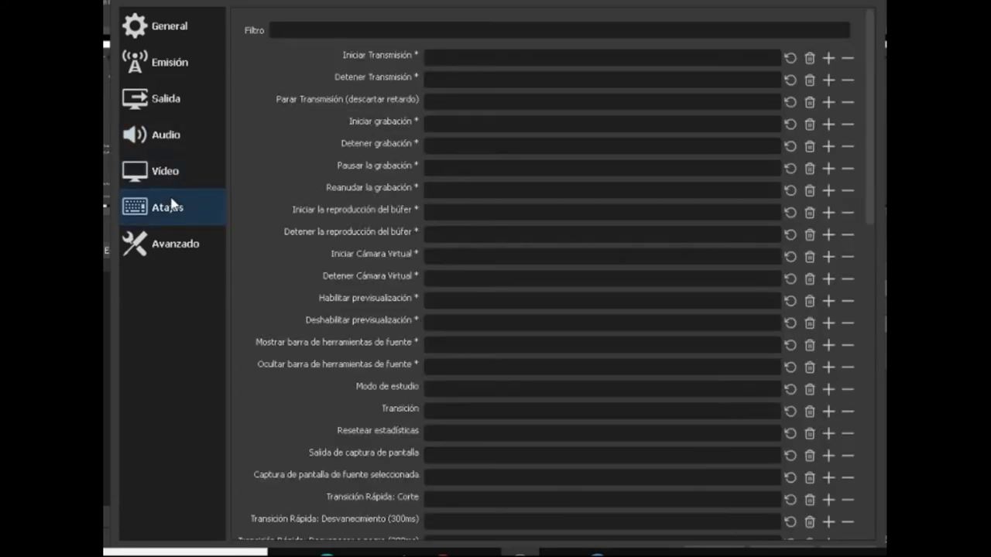
{"action": "left_click", "coordinate": [183, 243]}
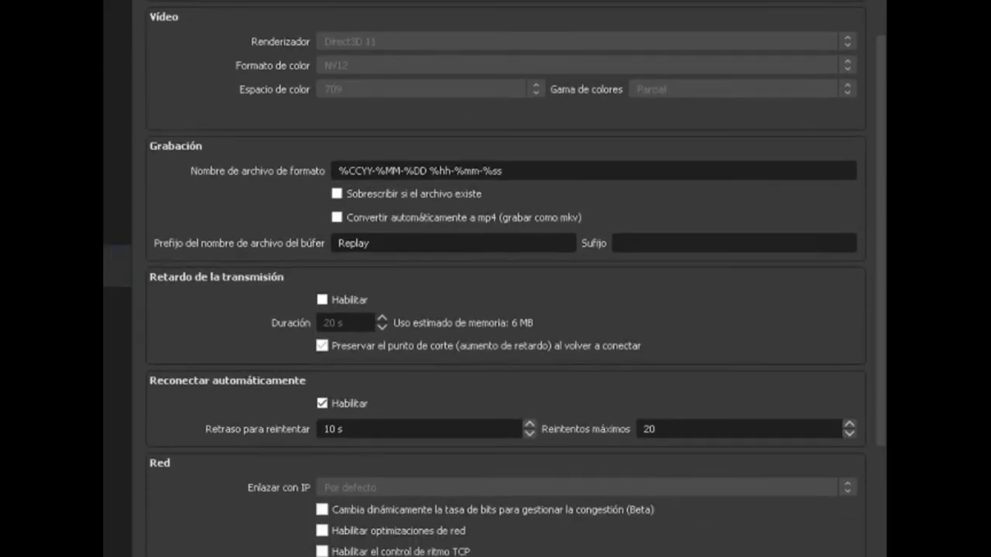
{"action": "scroll", "coordinate": [865, 246], "scroll_direction": "down", "scroll_amount": 3}
{"action": "scroll", "coordinate": [503, 278], "scroll_direction": "down", "scroll_amount": 1}
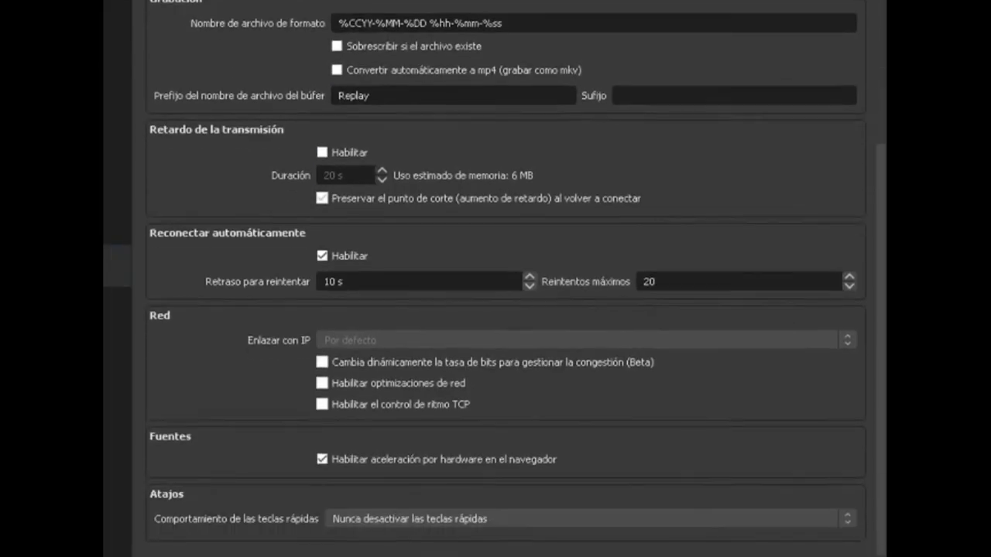
{"action": "scroll", "coordinate": [503, 279], "scroll_direction": "up", "scroll_amount": 5}
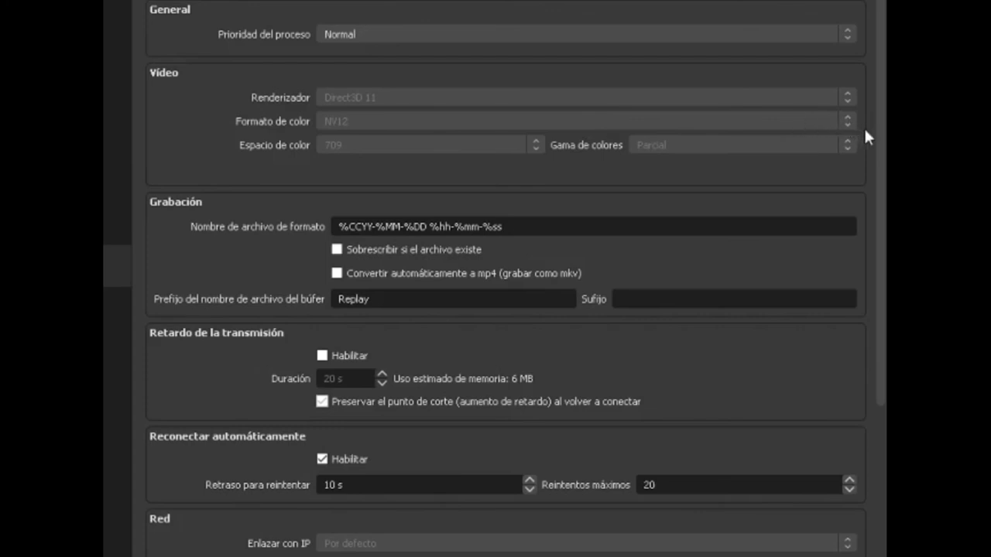
{"action": "left_click_drag", "start_coordinate": [881, 142], "coordinate": [880, 285]}
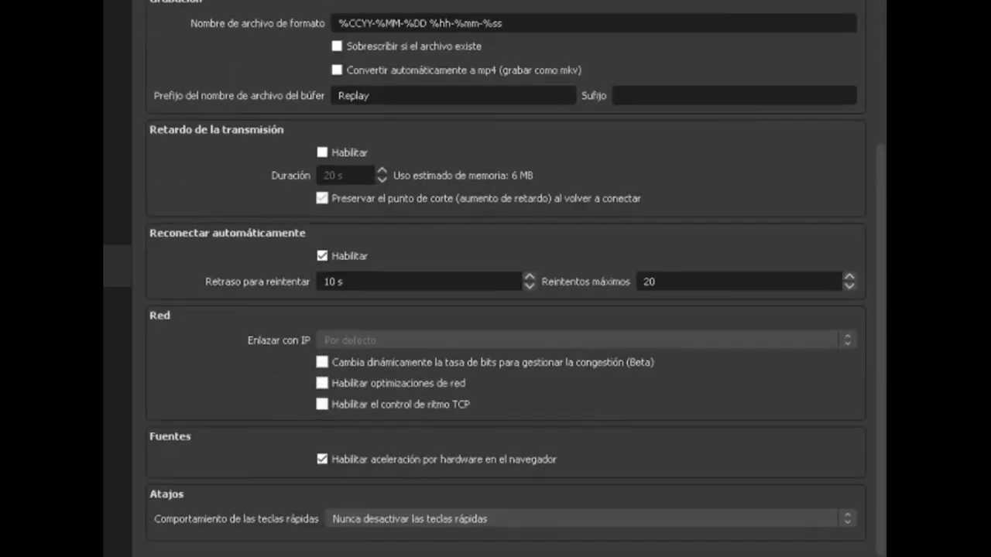
- Return to the Emisión settings by way of the Salida settings
{"action": "left_click", "coordinate": [118, 97]}
{"action": "left_click", "coordinate": [118, 55]}
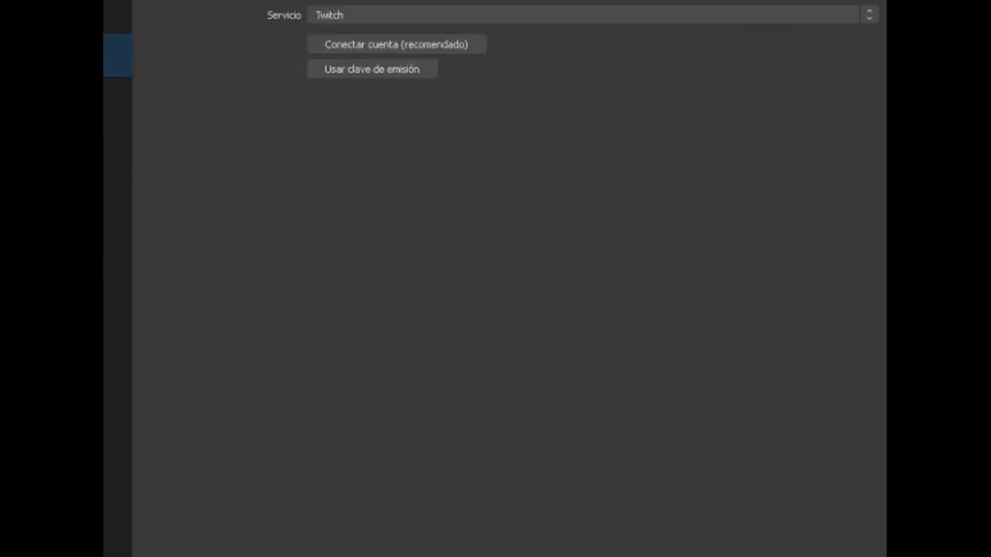